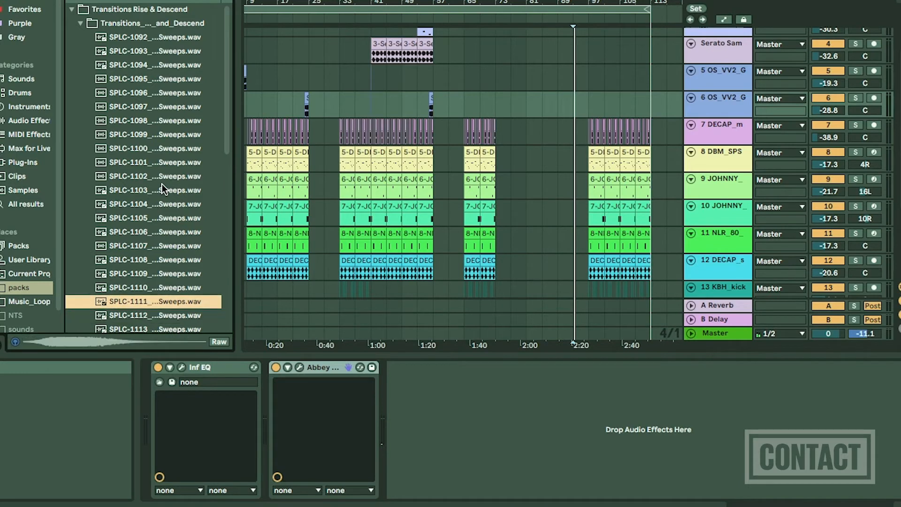
Audition the sweep samples in the Transitions Rise & Descend folder, from SPLC-1112 through SPLC-1117.
key(Down)
key(Down)
key(Down)
key(Down)
key(Down)
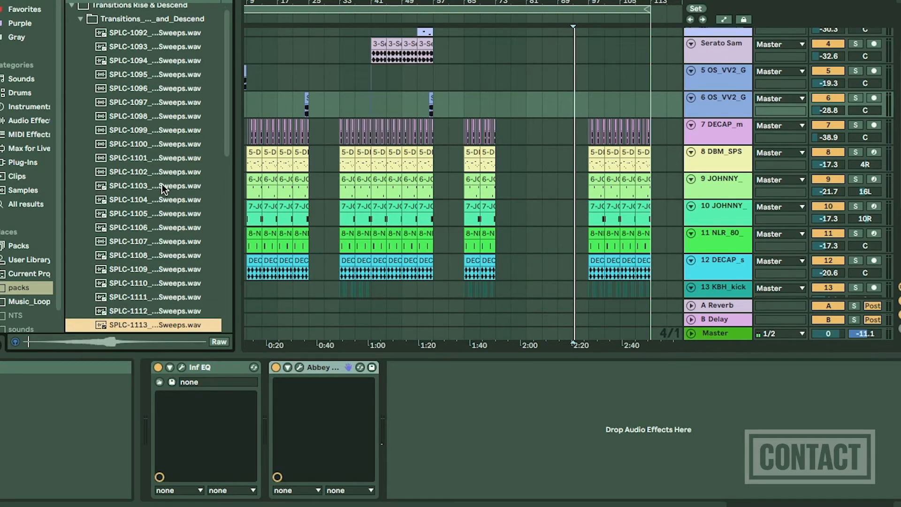
key(Down)
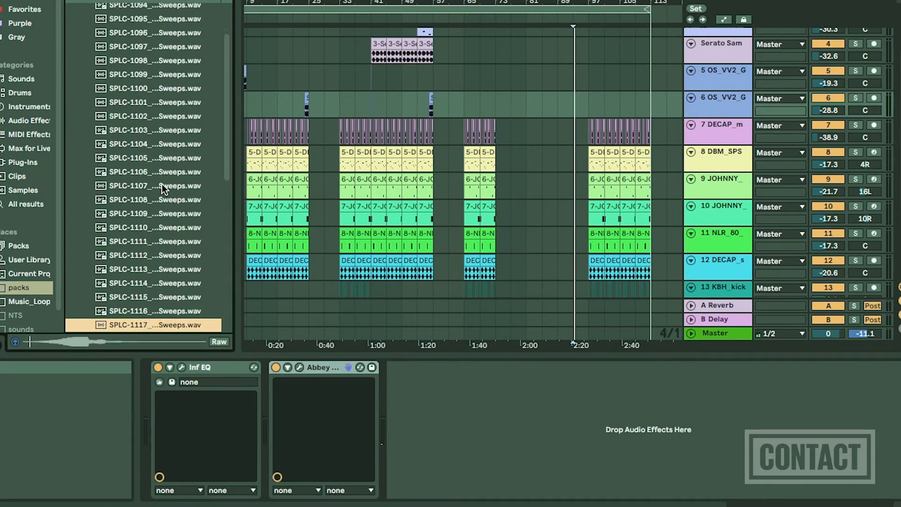
click(428, 307)
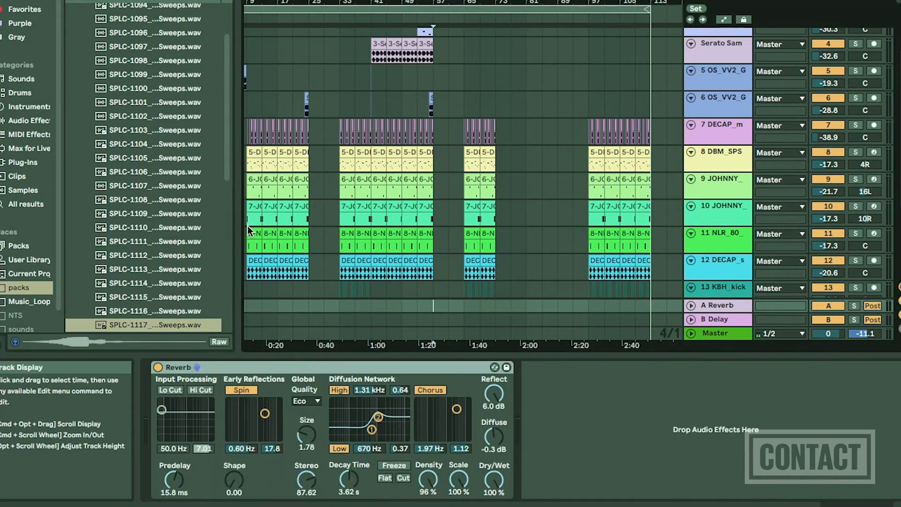
Search the packs folder for "sweep" samples.
scroll(427, 307, up, 3)
key(super+f)
key(BackSpace)
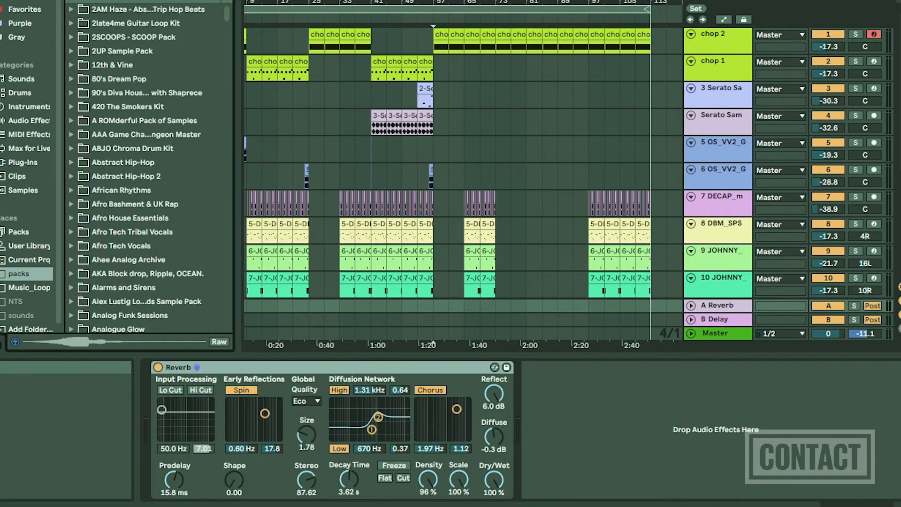
text(sweep)
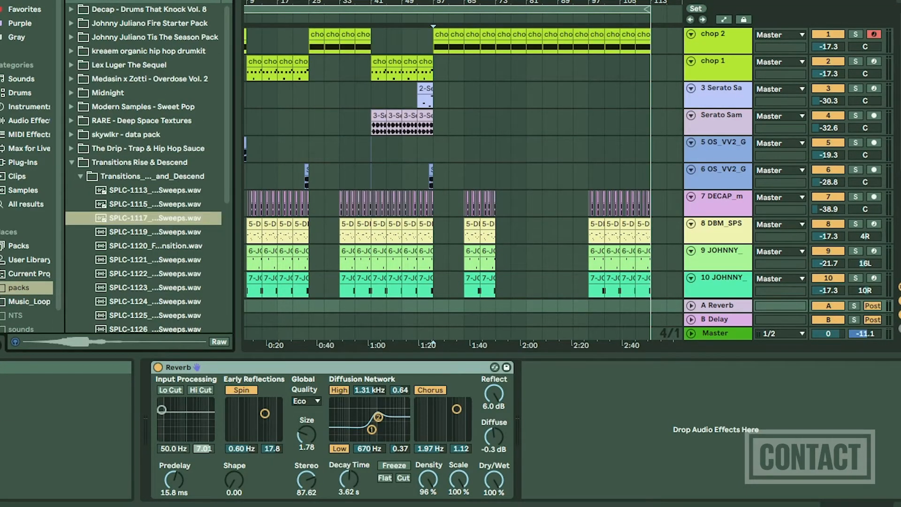
Audition the sweep samples SPLC-1113, 1115, 1117, 1119 and the SPLC-1120 transition one after another.
click(165, 192)
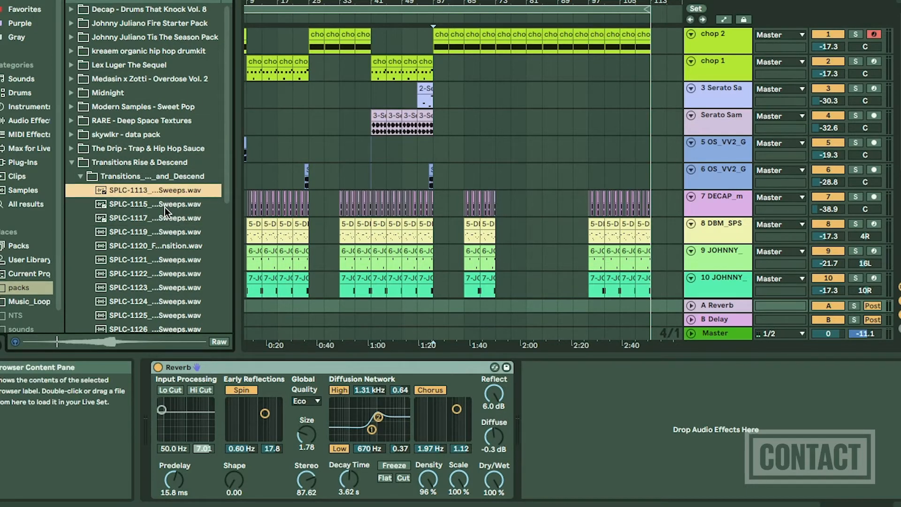
click(163, 207)
click(160, 222)
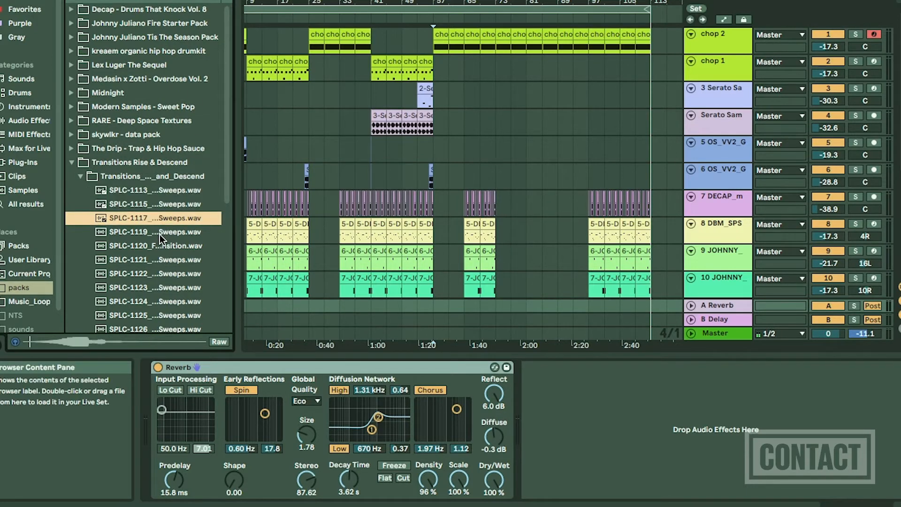
click(162, 234)
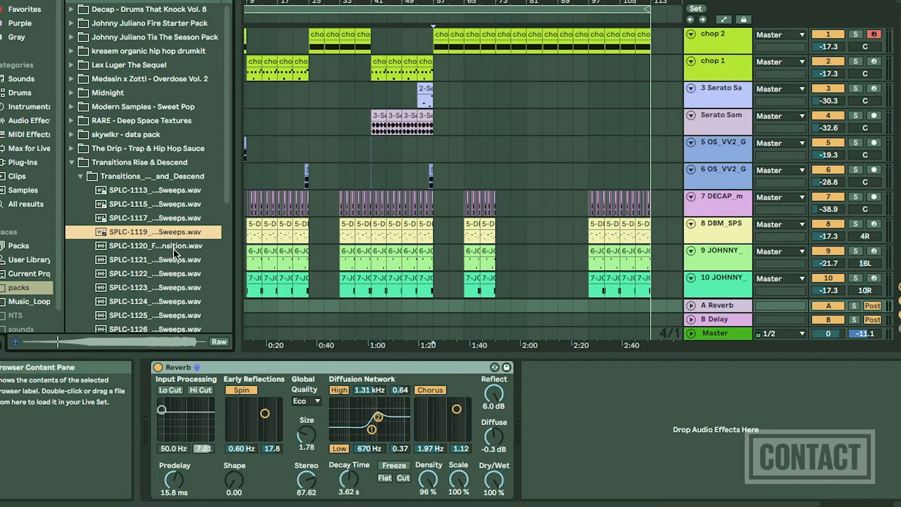
click(174, 249)
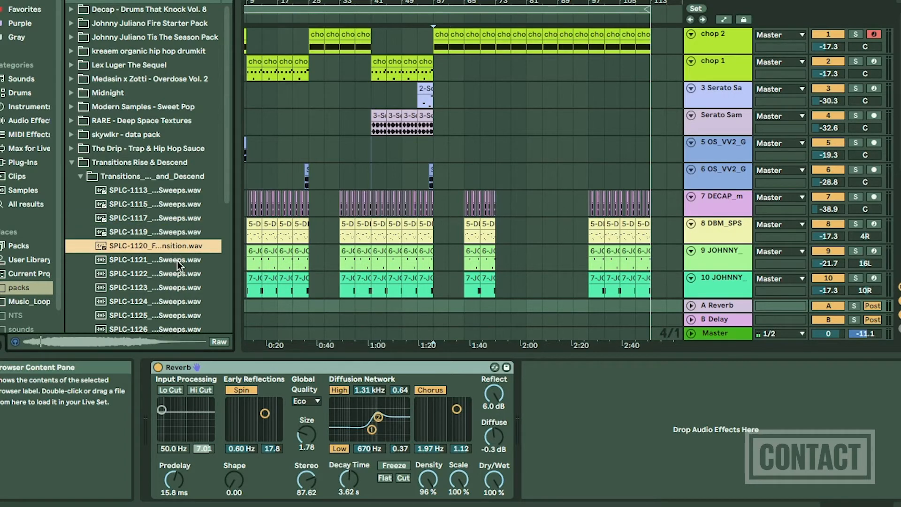
Place the SPLC-1120 transition sample on track 6 at bar 93 and play it back from just before the clip.
click(335, 136)
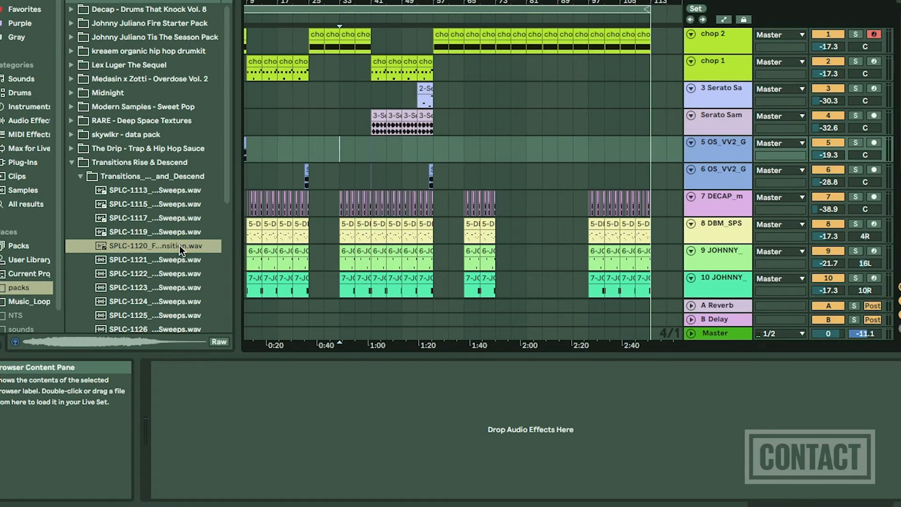
drag(180, 245, 577, 170)
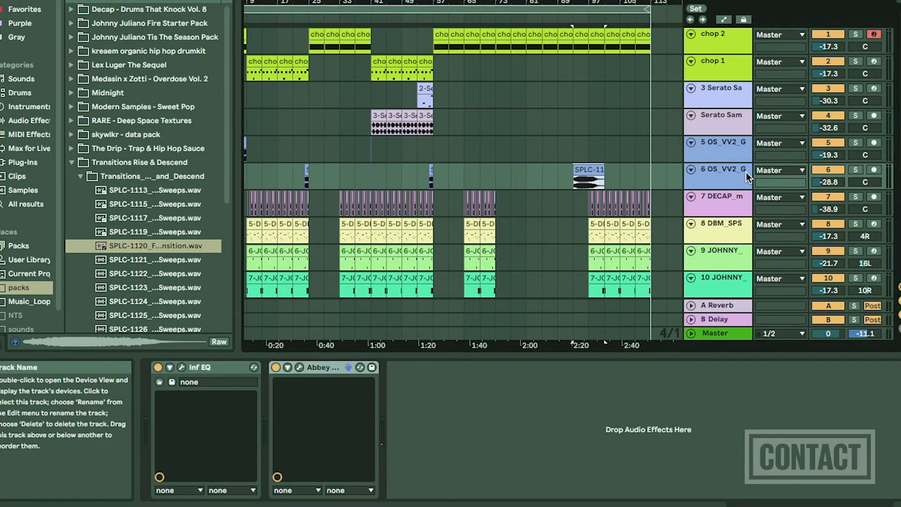
scroll(577, 191, up, 10)
scroll(577, 190, right, 5)
scroll(576, 191, down, 1)
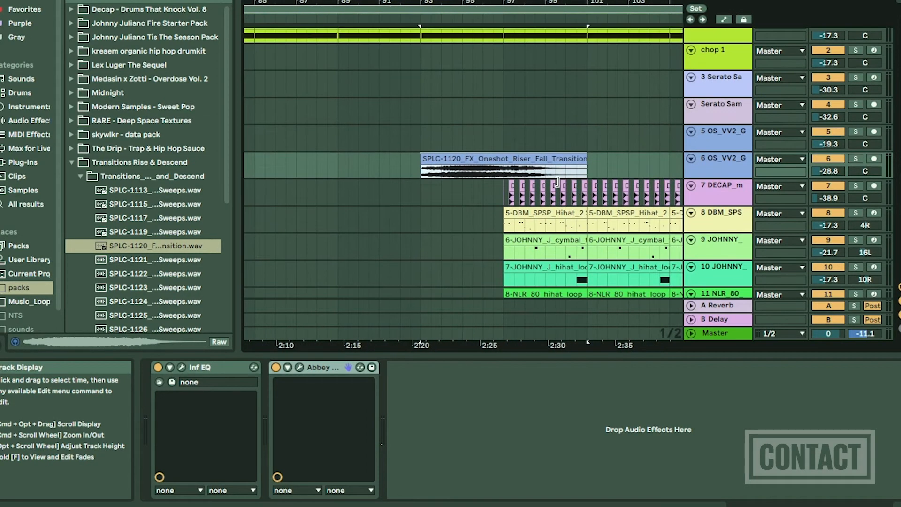
click(397, 175)
key(space)
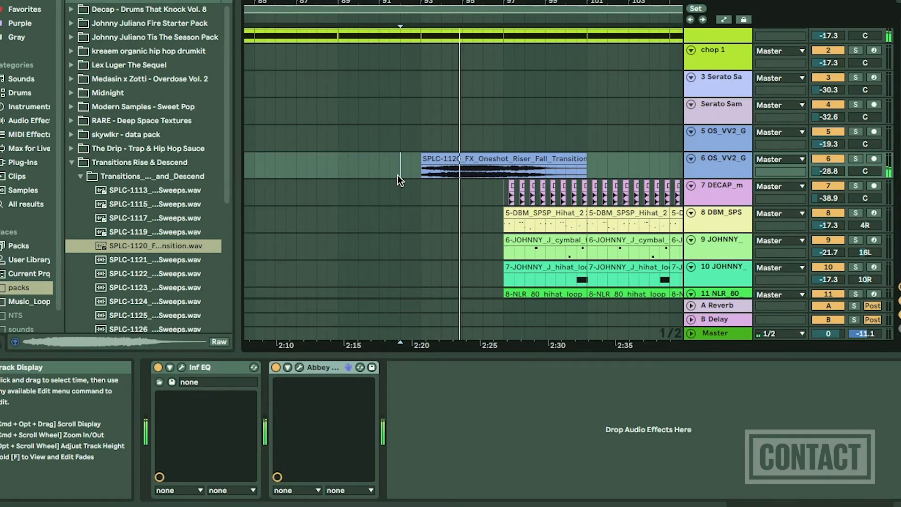
Move the SPLC-1120 clip on track 6 to start at bar 95 and play it back from bar 93.
click(468, 161)
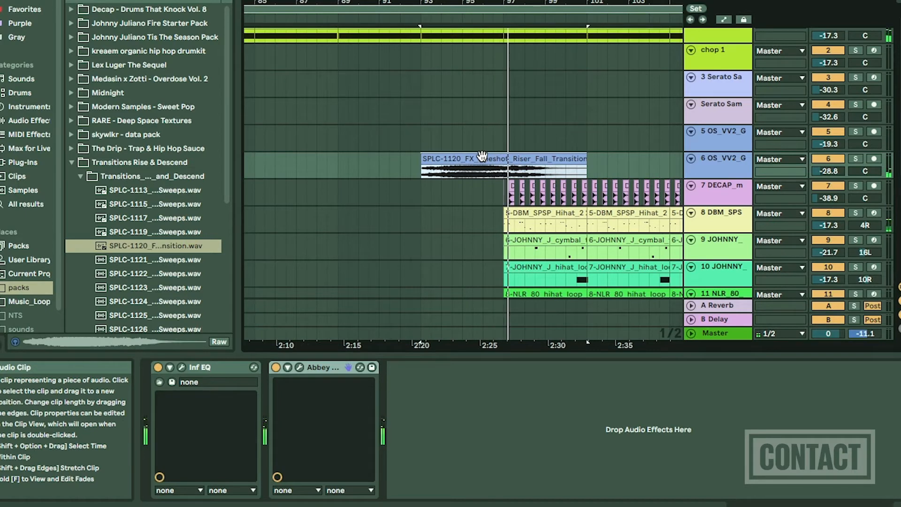
drag(482, 155, 524, 157)
click(422, 166)
key(space)
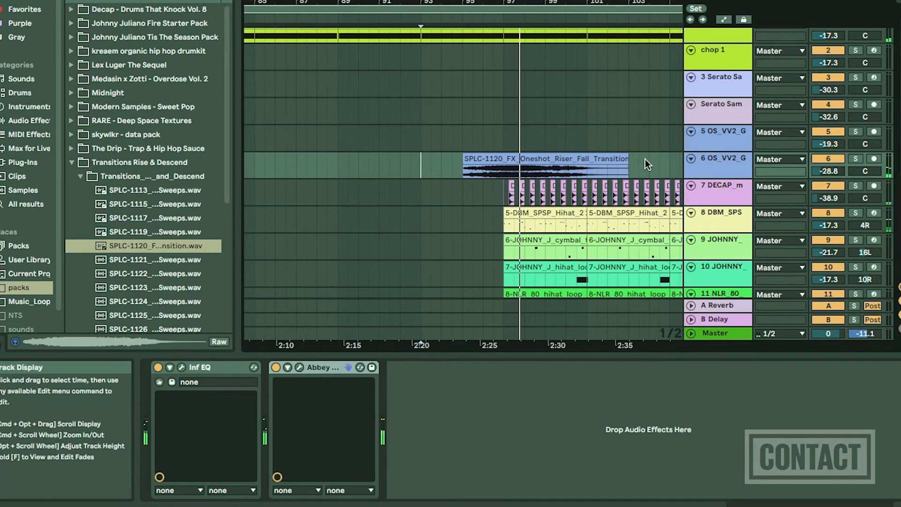
Trim the end of the SPLC-1120 clip on track 6 to bar 97, where the drums come in.
drag(629, 162, 502, 163)
key(space)
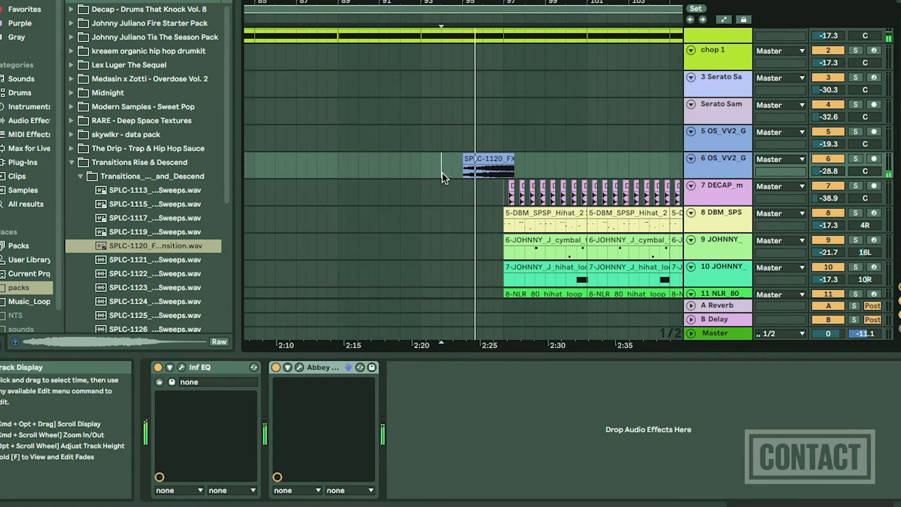
scroll(442, 172, up, 5)
scroll(443, 173, right, 3)
scroll(443, 172, up, 1)
scroll(443, 172, right, 2)
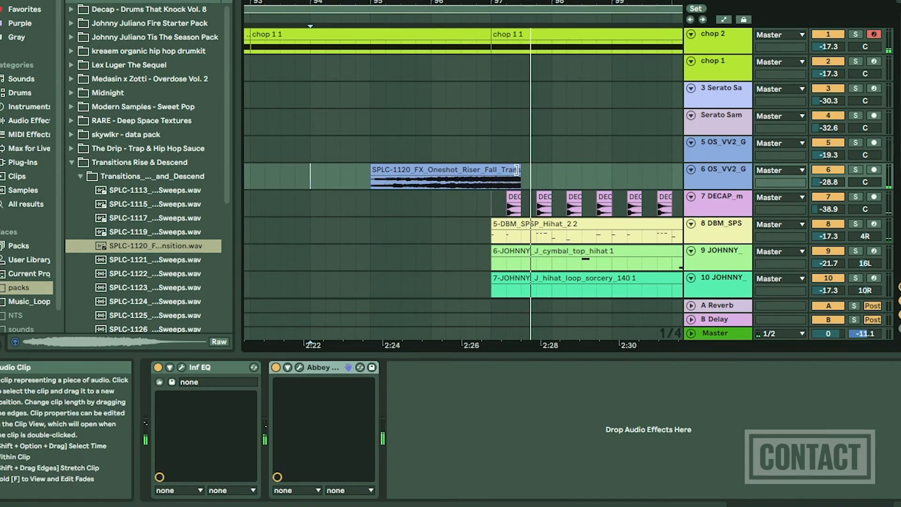
drag(519, 169, 493, 173)
scroll(495, 174, up, 3)
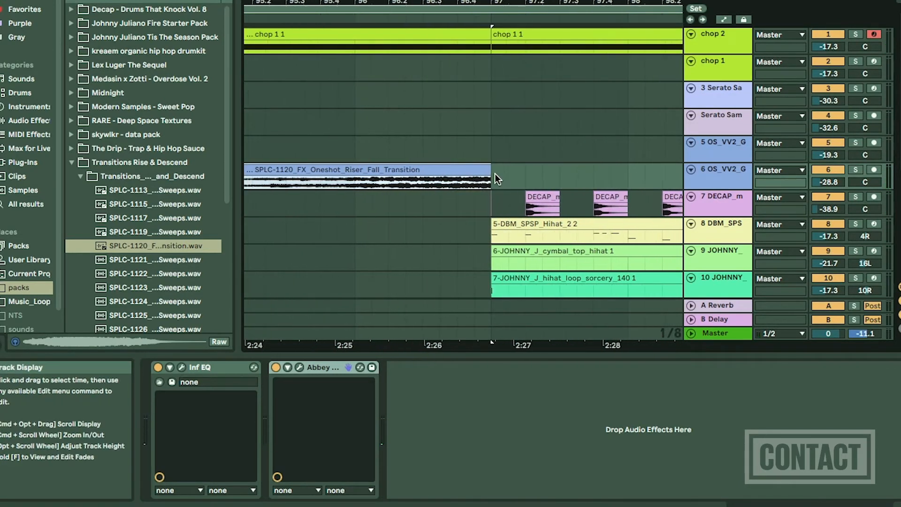
scroll(489, 171, up, 3)
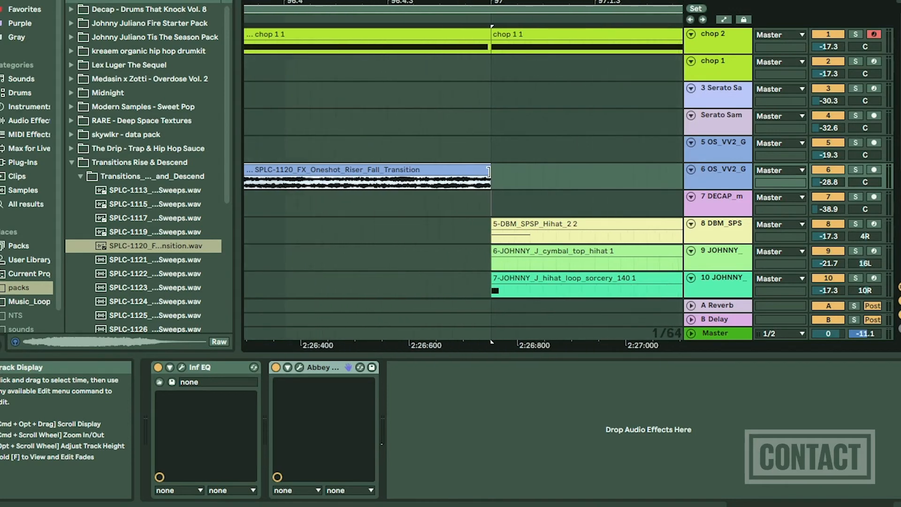
Copy the DECAP melodic one-shot on track 7 to bar 97 and shorten the copy to end at 97.1.3.
scroll(524, 203, down, 2)
click(494, 206)
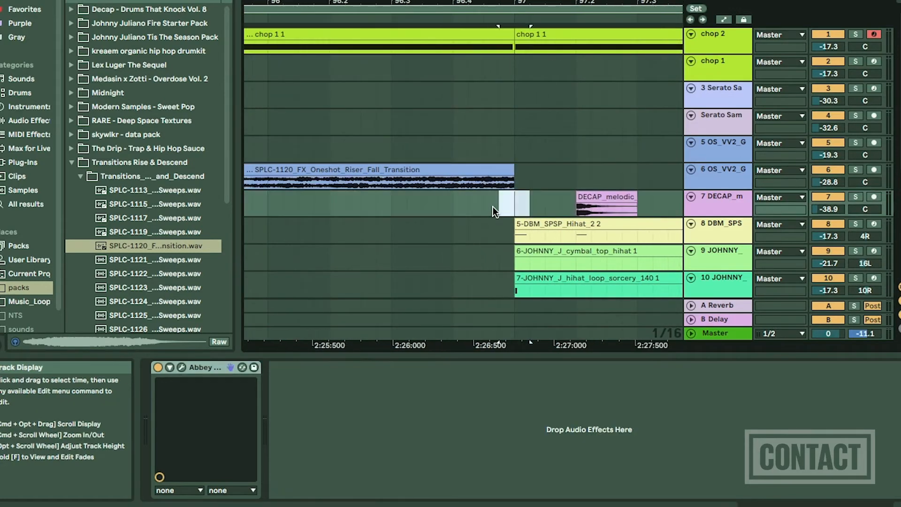
click(603, 198)
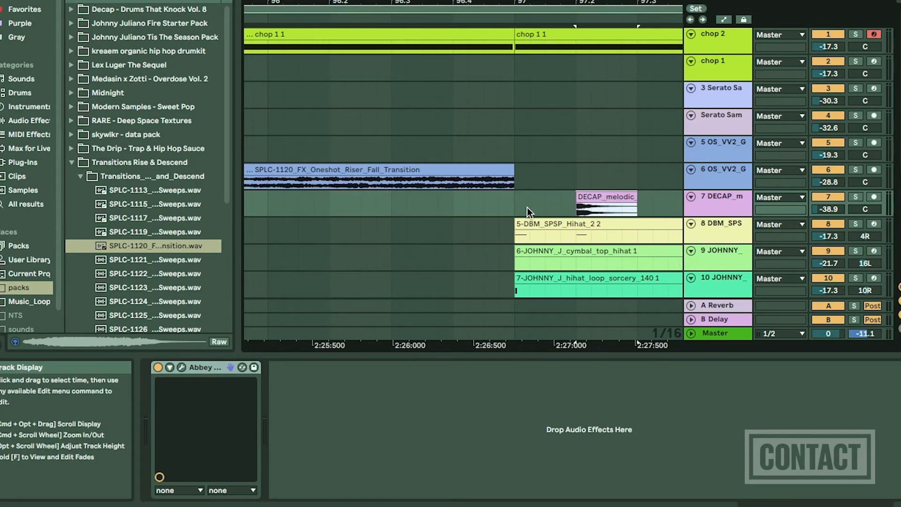
click(515, 206)
key(super+v)
drag(545, 206, 542, 207)
Play back the transition into bar 97, first from bar 95 and again from bar 93.
scroll(542, 208, down, 5)
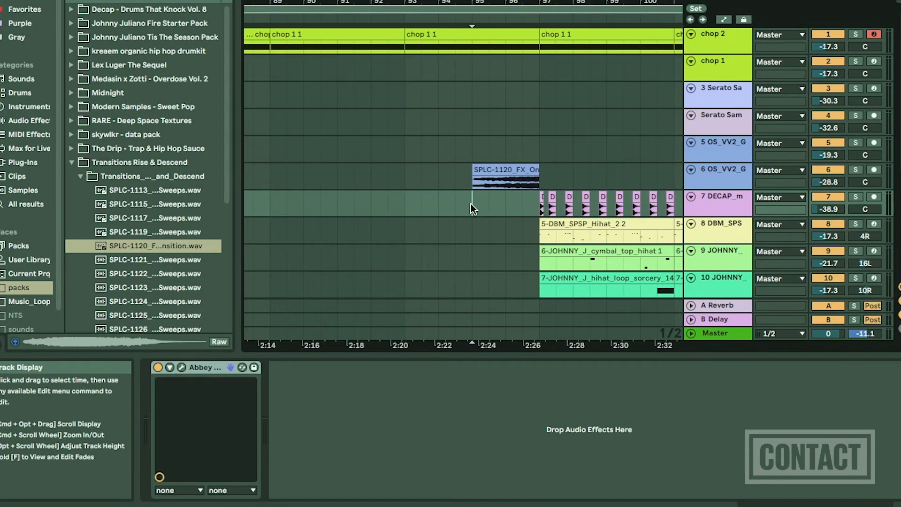
key(space)
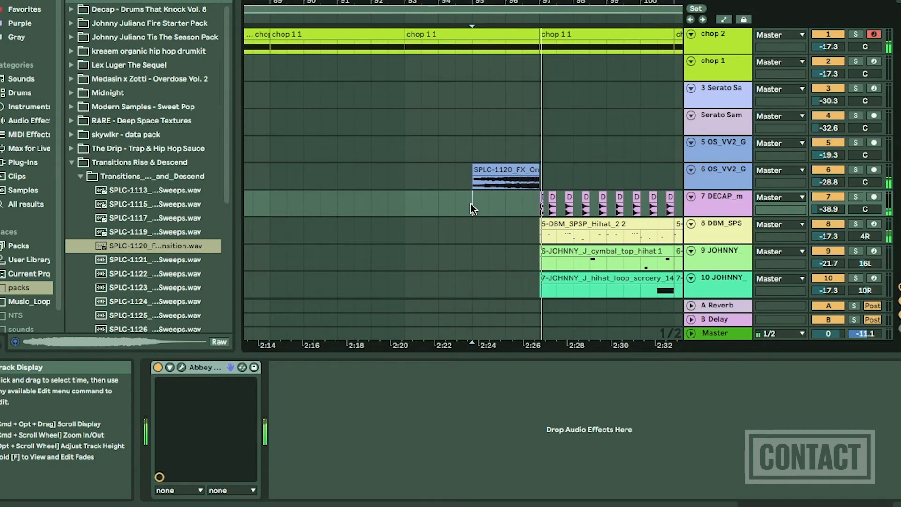
key(space)
click(410, 171)
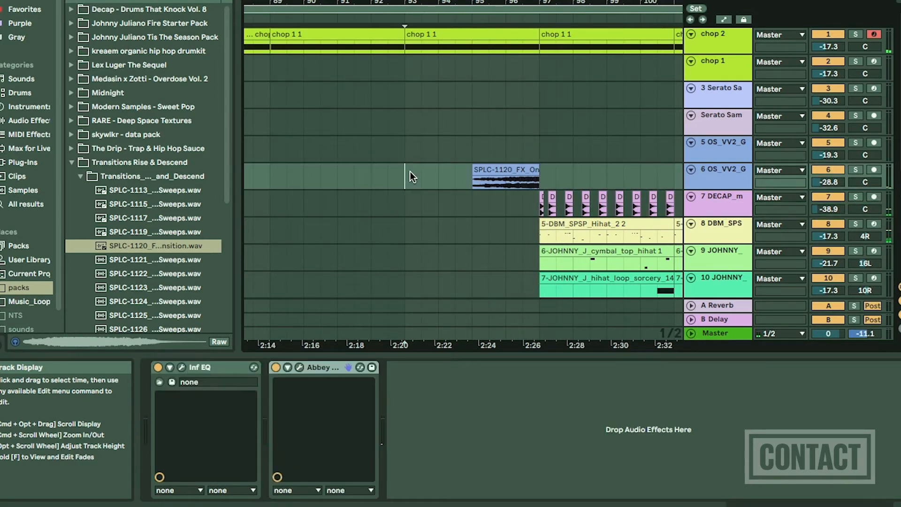
key(space)
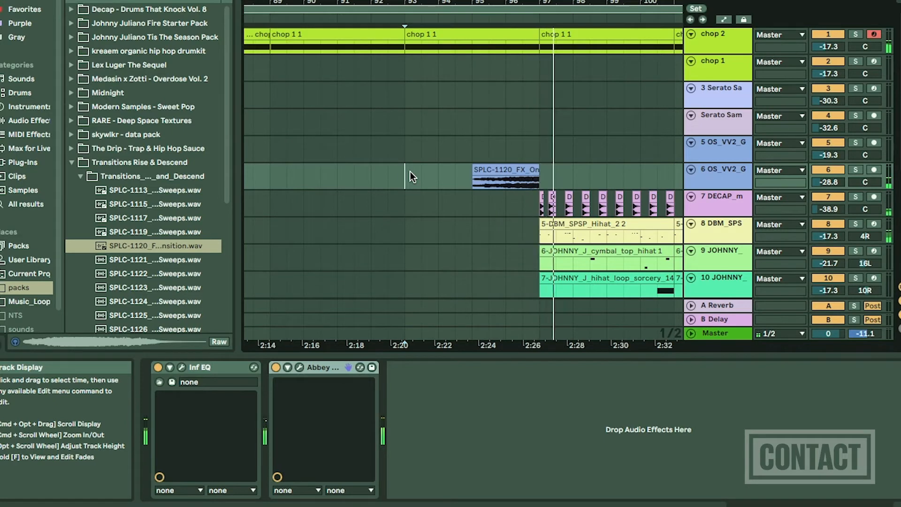
Examine closely how the end of the SPLC-1120 clip meets the clips that start at bar 97.
key(plus)
key(plus)
scroll(410, 171, right, 5)
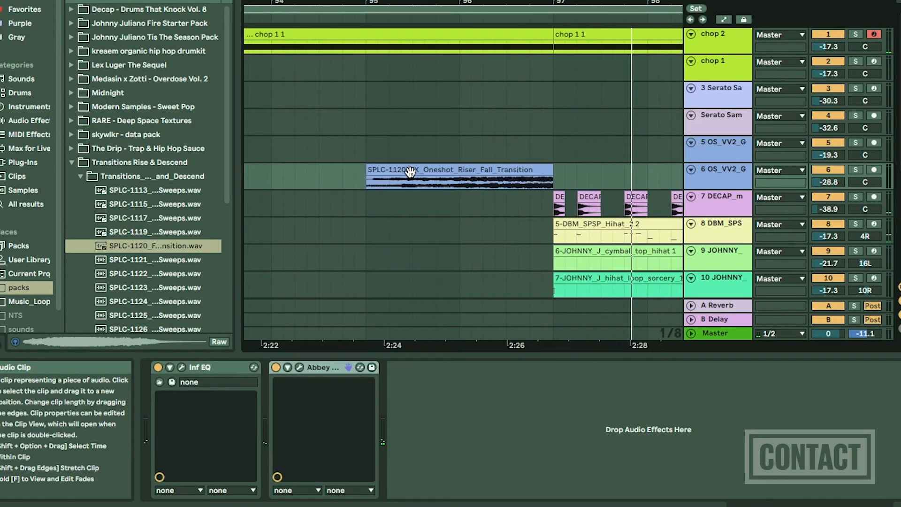
key(plus)
key(plus)
key(plus)
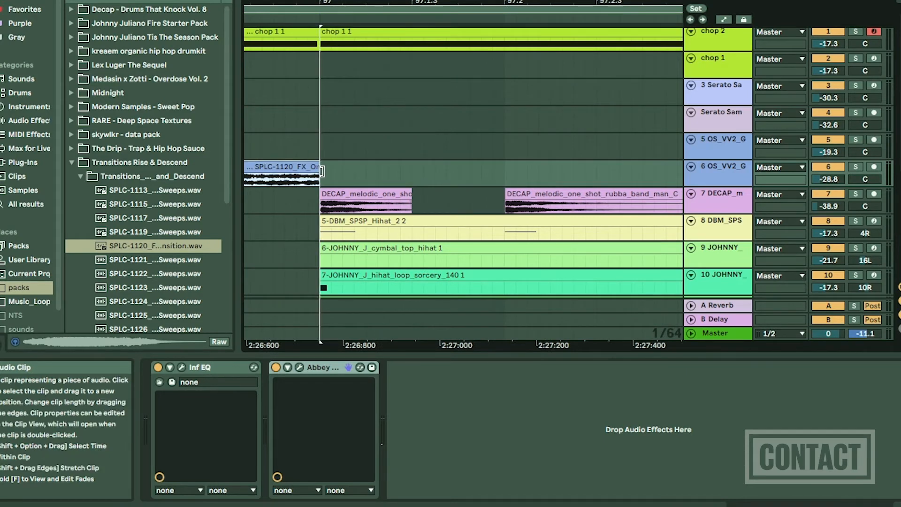
key(plus)
key(plus)
key(plus)
key(plus)
key(plus)
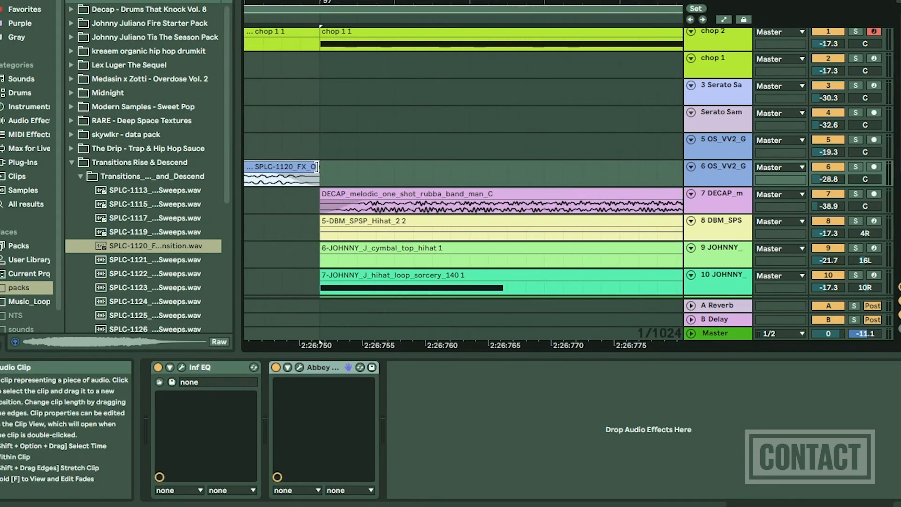
key(minus)
key(minus)
key(minus)
key(minus)
key(minus)
key(minus)
key(minus)
key(minus)
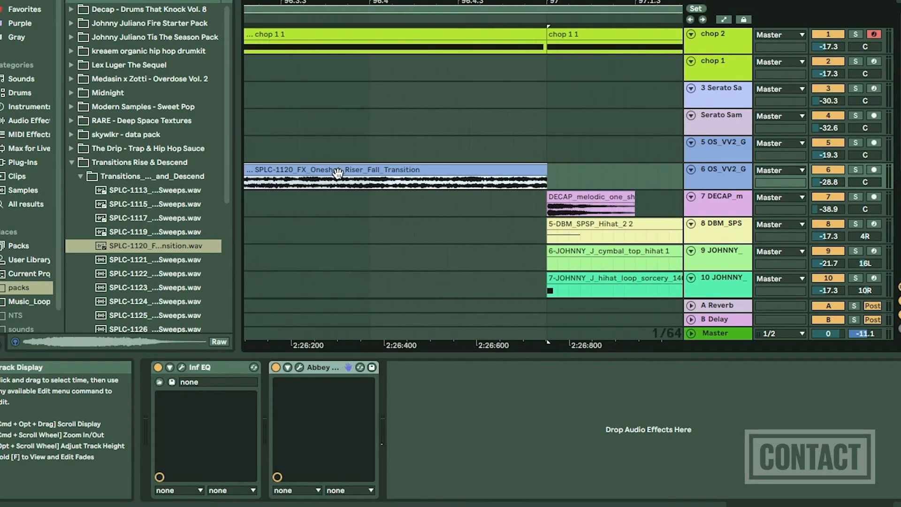
scroll(337, 172, down, 2)
scroll(337, 173, left, 4)
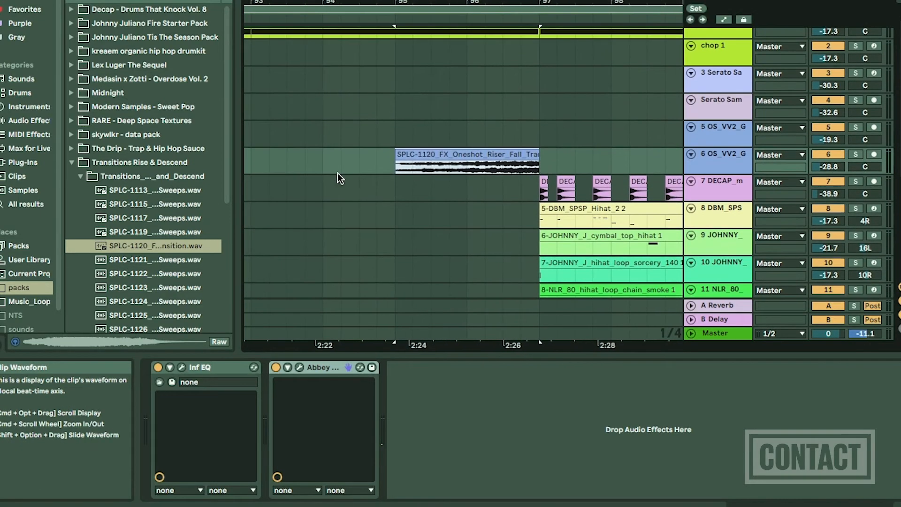
Select track 6 and play back the arrangement from just before the SPLC-1120 clip at bar 95.
click(716, 134)
click(718, 162)
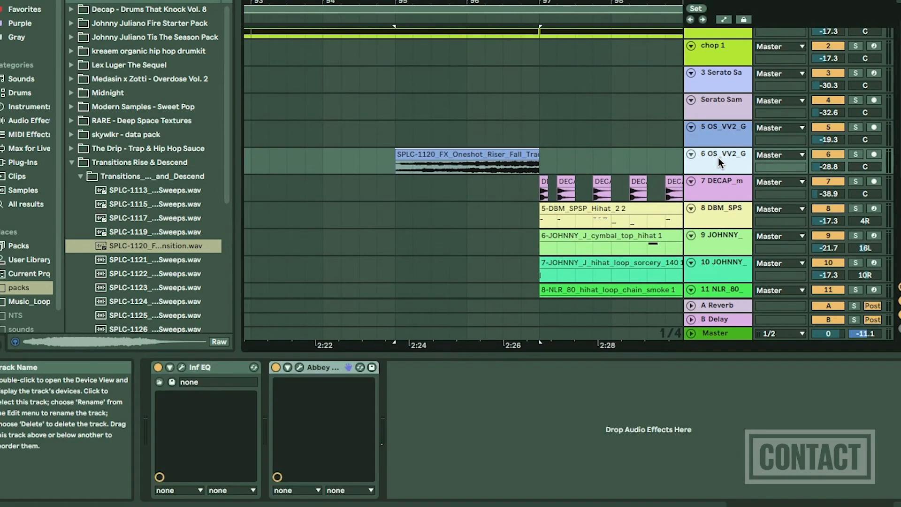
click(380, 164)
key(space)
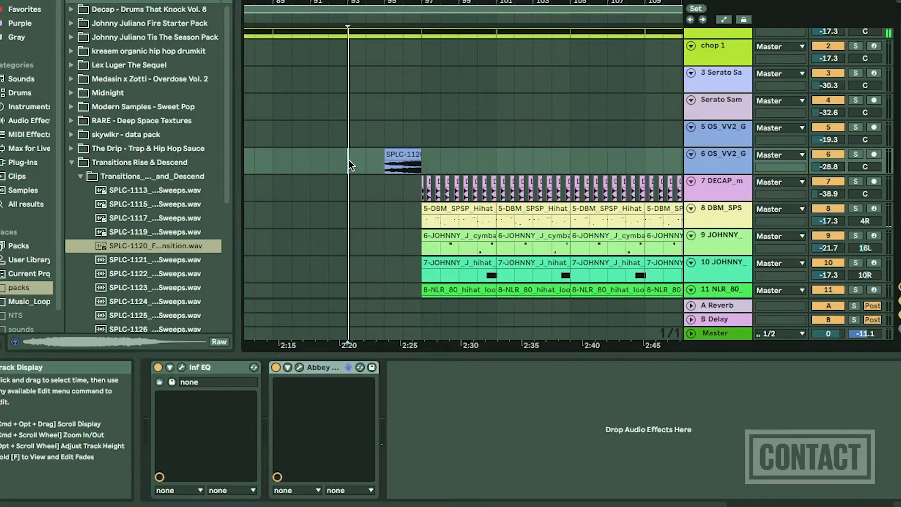
key(space)
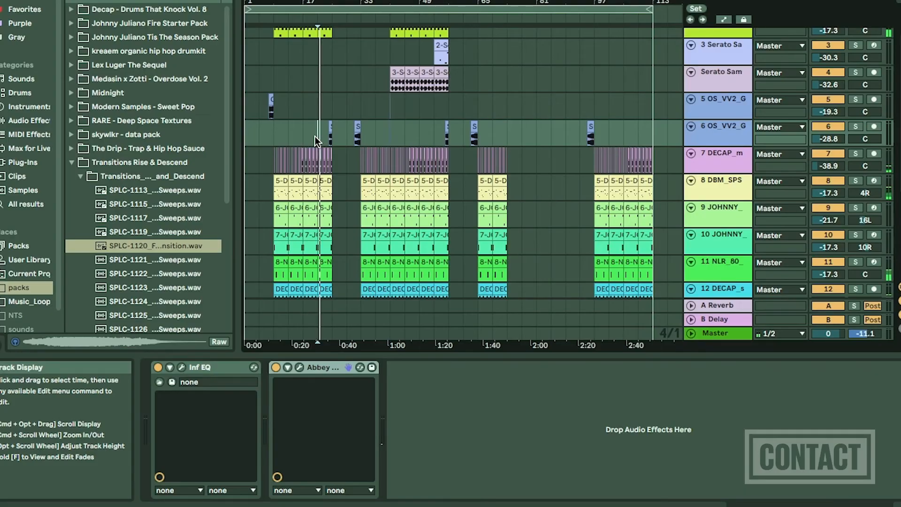
Follow the playback from bar 21 through the transition clips on track 6 leading up to bar 33.
key(plus)
key(plus)
key(plus)
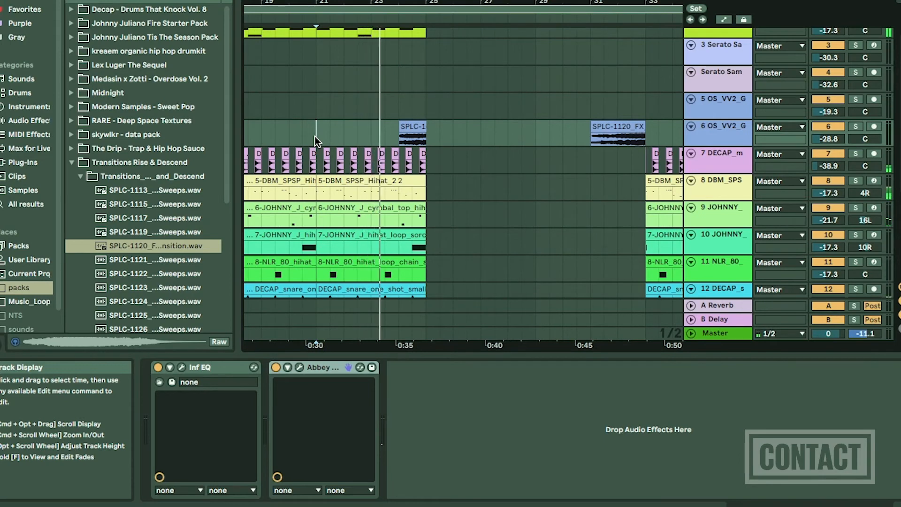
scroll(314, 136, right, 5)
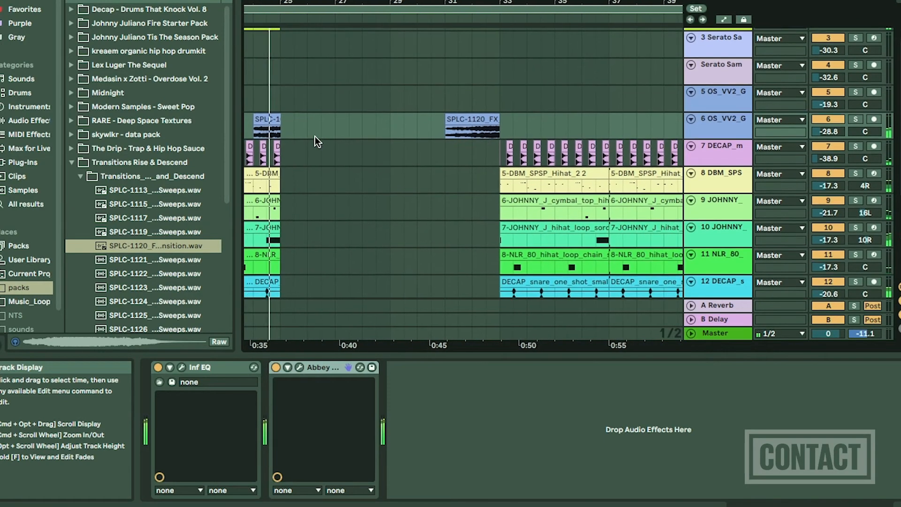
Copy the DECAP clip at beat 33.2 on track 7 and paste it at the start of bar 33.
scroll(435, 168, up, 5)
scroll(435, 168, right, 3)
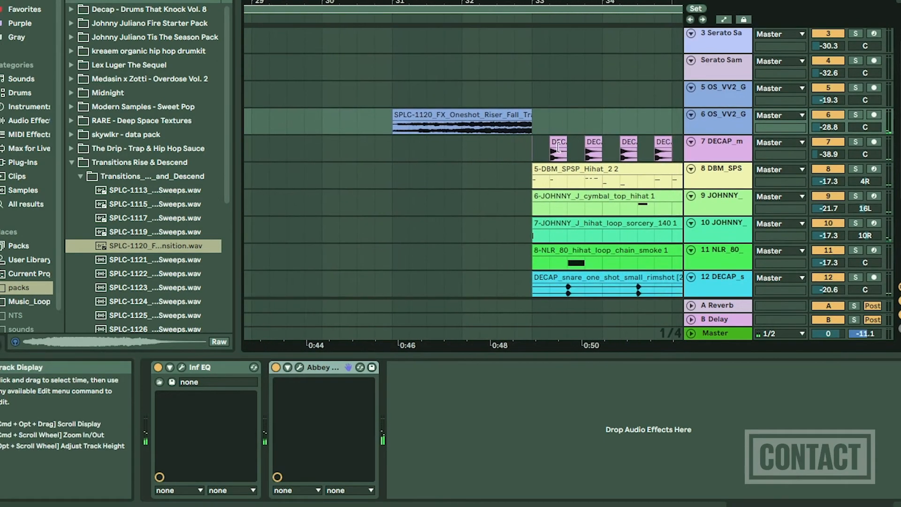
mouse_move(534, 149)
mouse_down()
mouse_move(510, 149)
mouse_move(540, 153)
mouse_up()
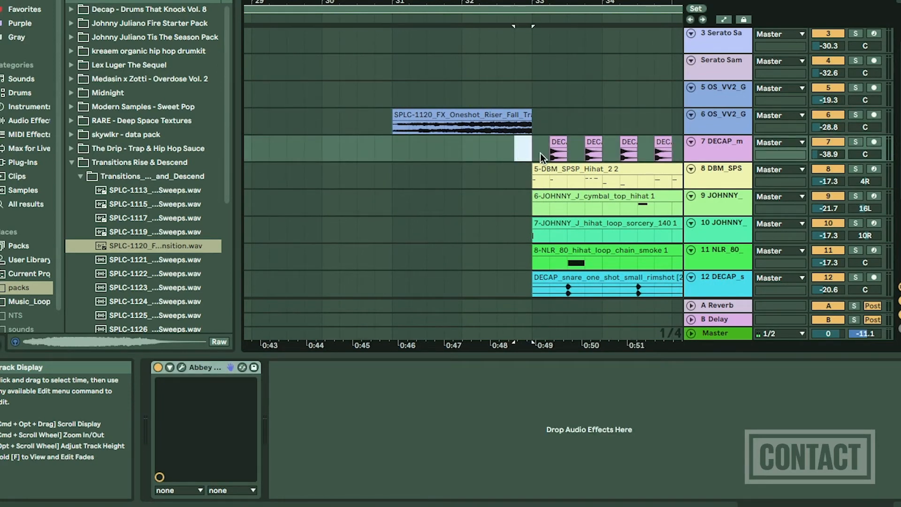
click(560, 142)
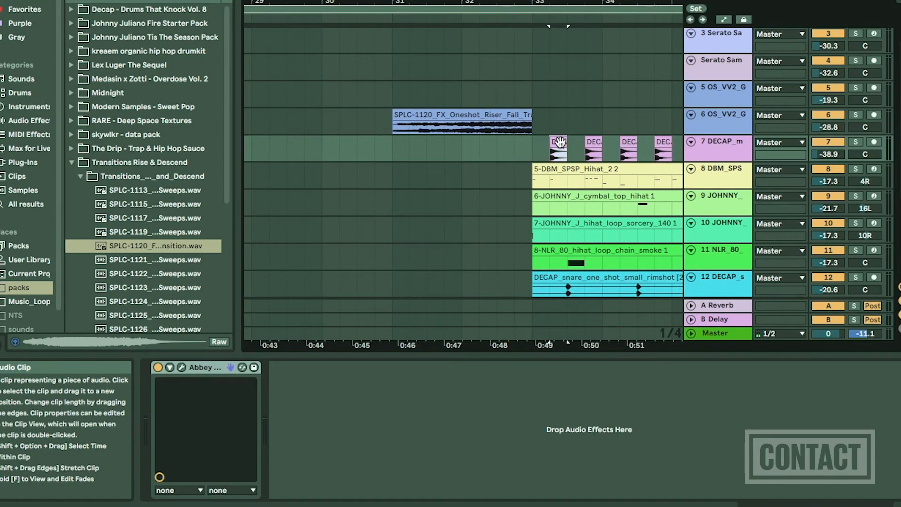
key(super+c)
click(535, 153)
key(super+v)
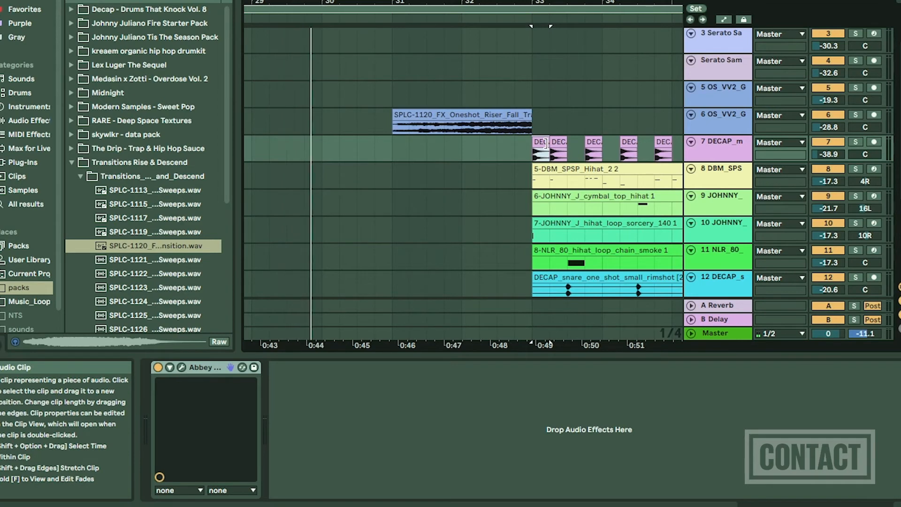
Shorten the pasted DECAP clip at bar 33 by one sixteenth note from its end.
scroll(540, 143, up, 5)
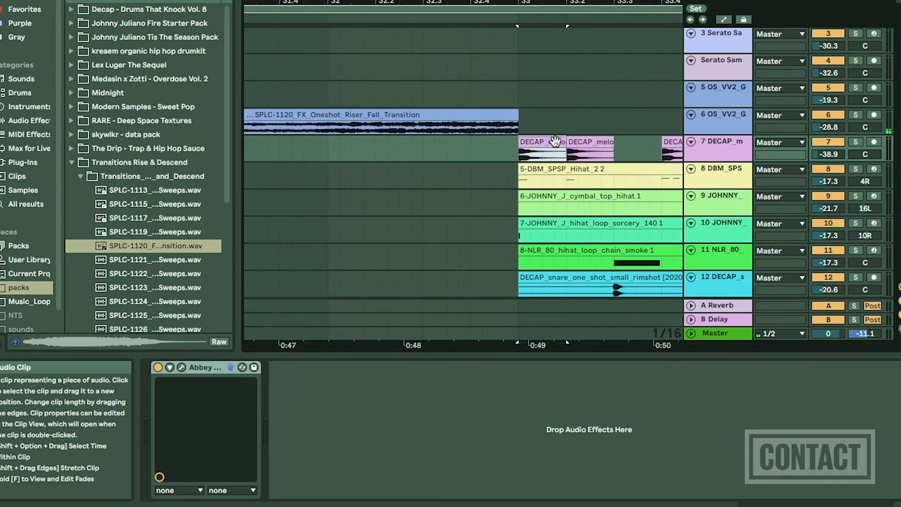
drag(560, 144, 548, 142)
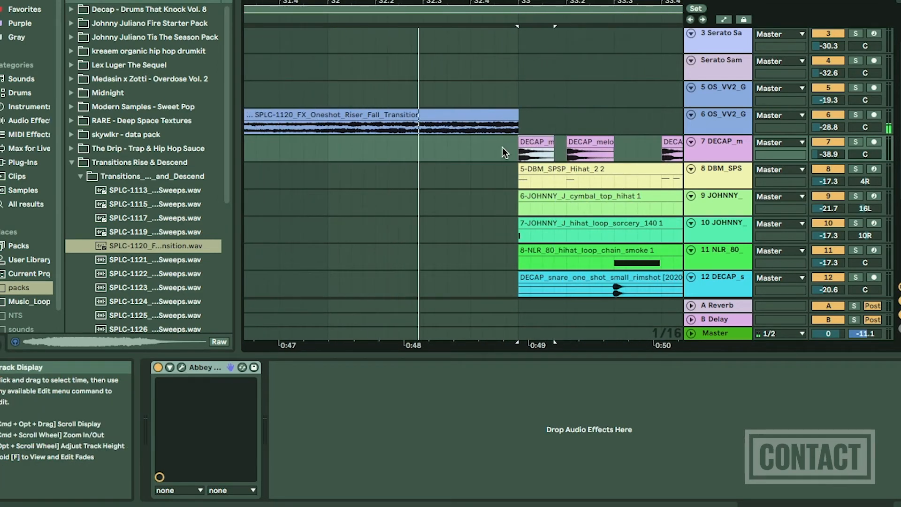
scroll(502, 147, down, 6)
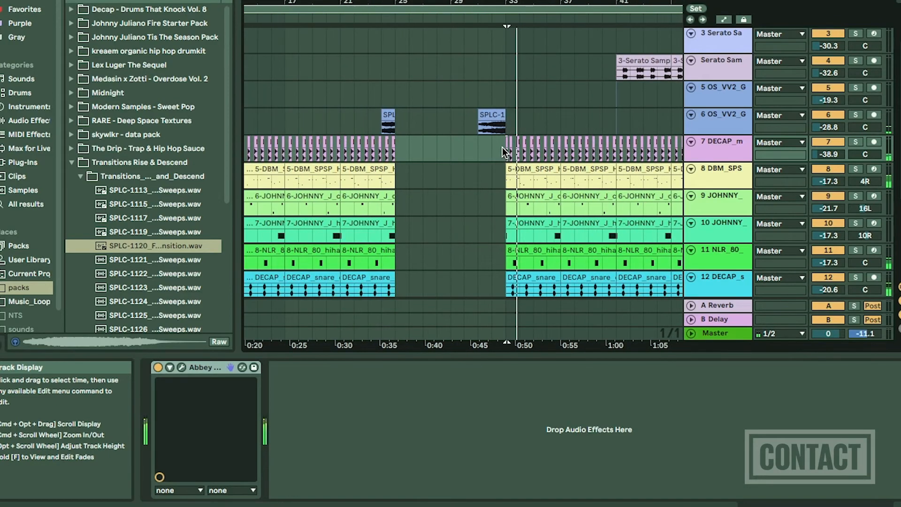
Add the Soundtoys LittlePlate VST reverb after the existing effects on track 6.
scroll(502, 147, down, 3)
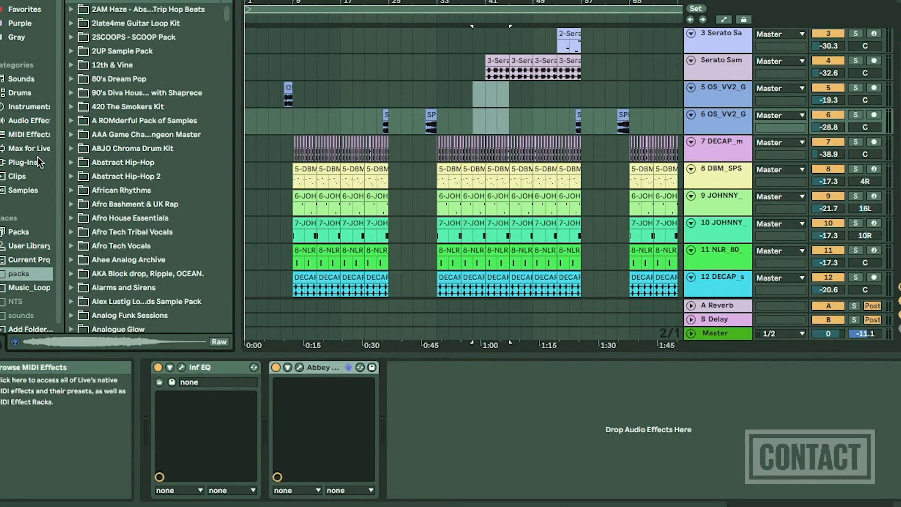
click(35, 162)
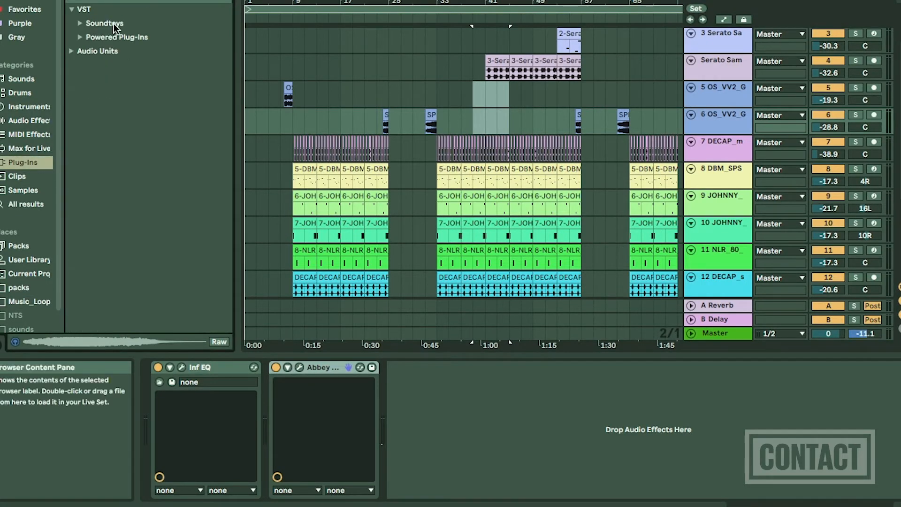
click(82, 23)
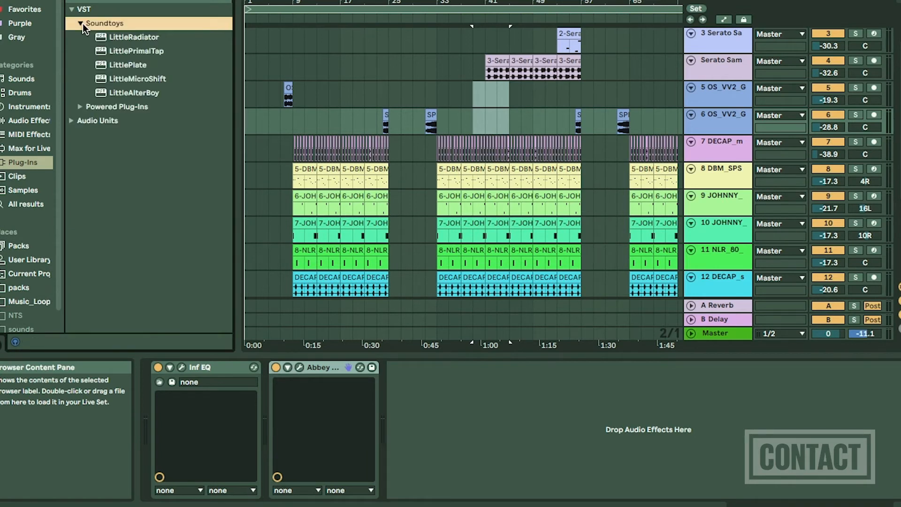
click(142, 65)
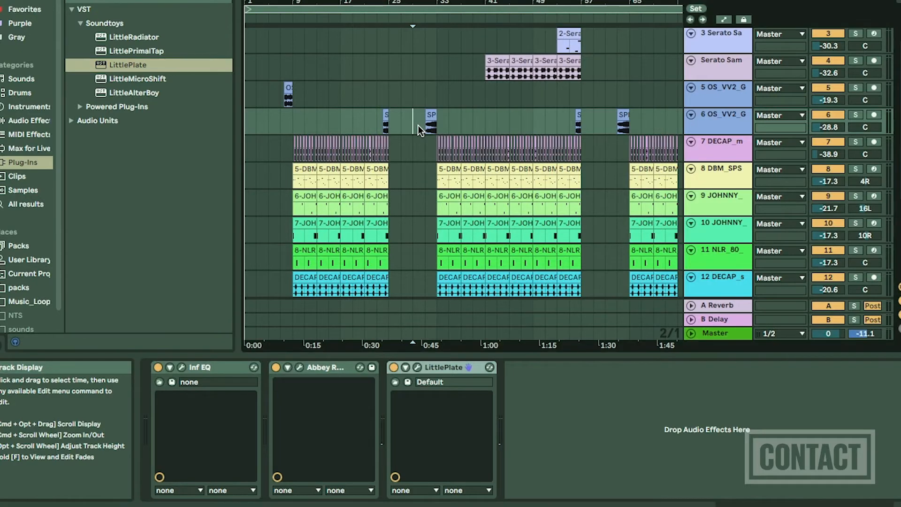
Raise LittlePlate's Mix well toward wet while playing back the riser into bar 33, and close the plug-in window.
click(419, 126)
key(space)
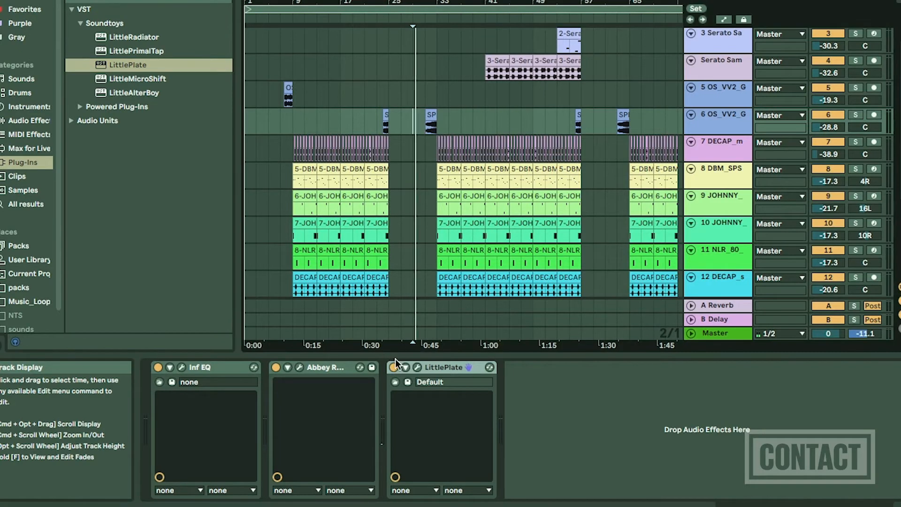
click(418, 367)
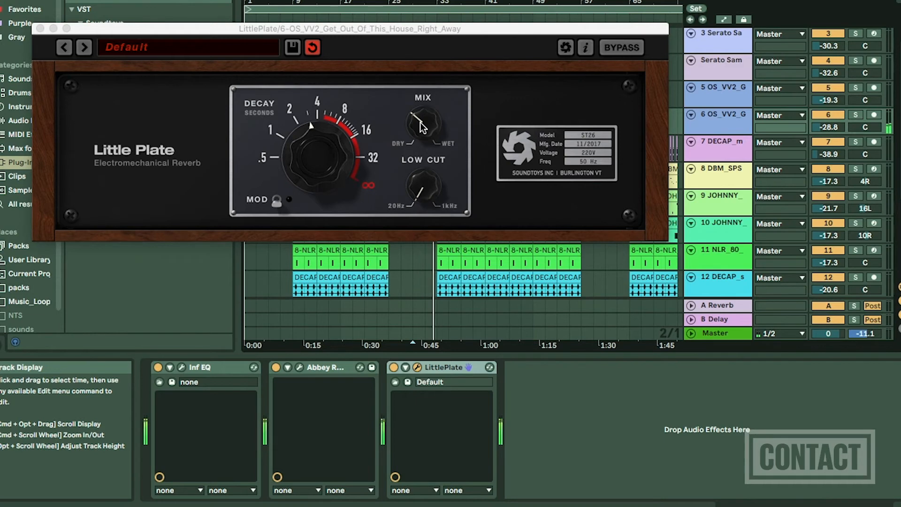
drag(421, 126, 407, 68)
drag(431, 31, 411, 207)
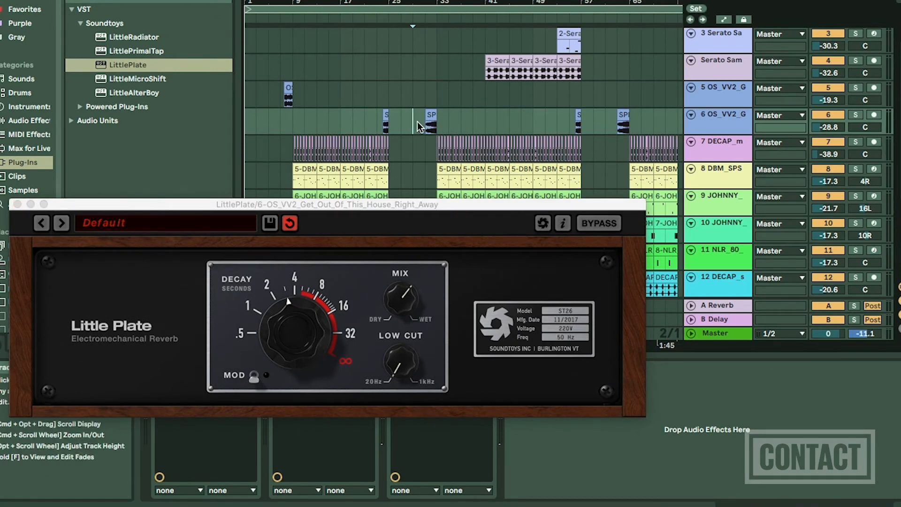
click(406, 308)
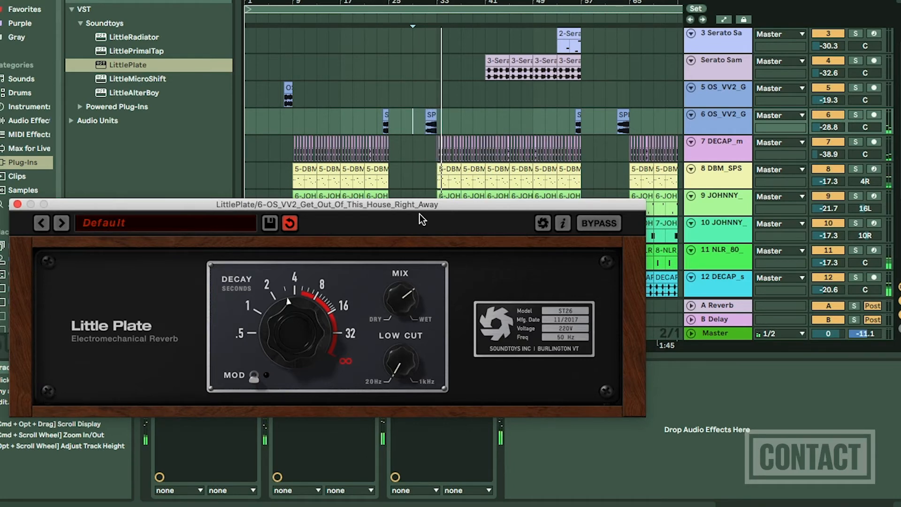
click(17, 206)
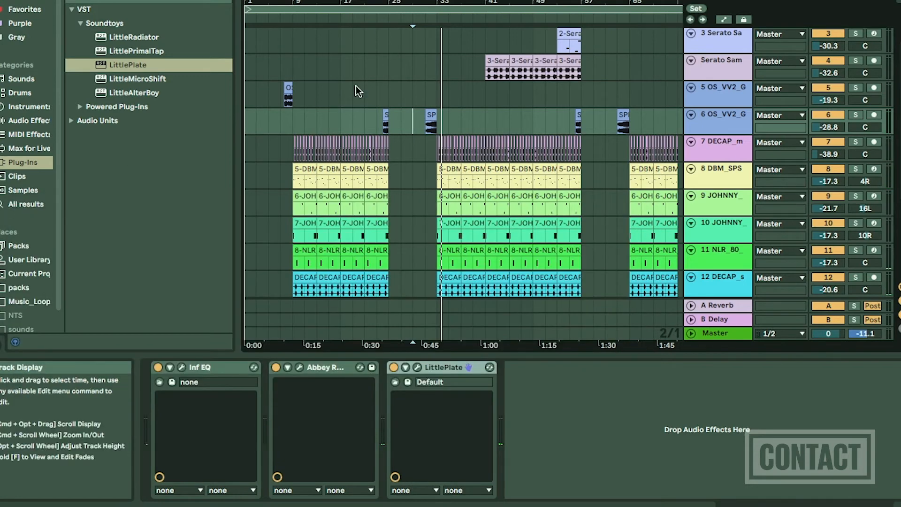